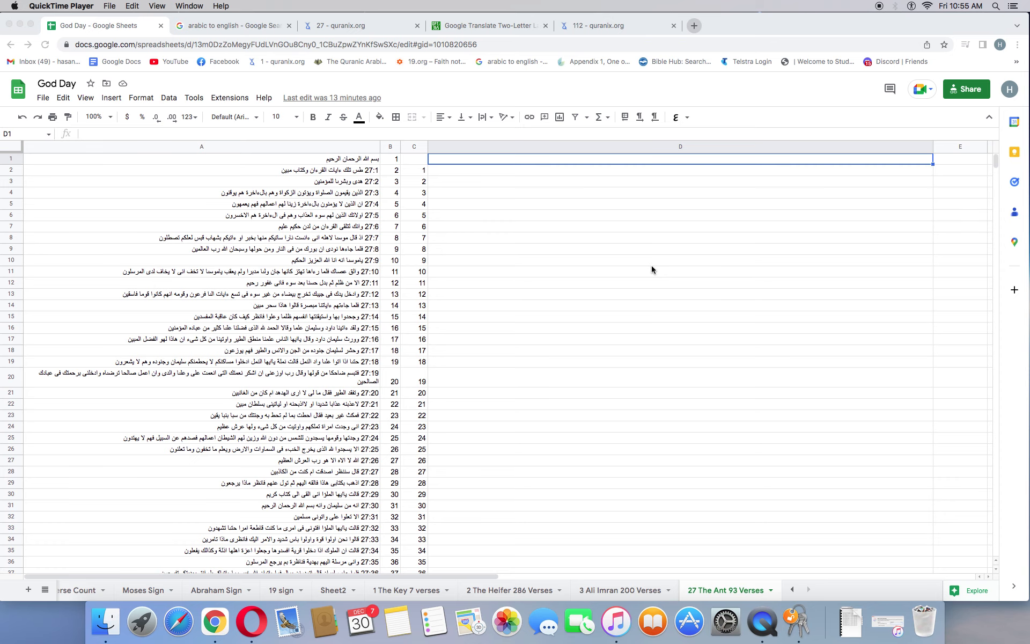
# - Examine the complete list of Google Translate two-letter language codes and glance at the Arabic source page for chapter 27
pyautogui.click(486, 30)
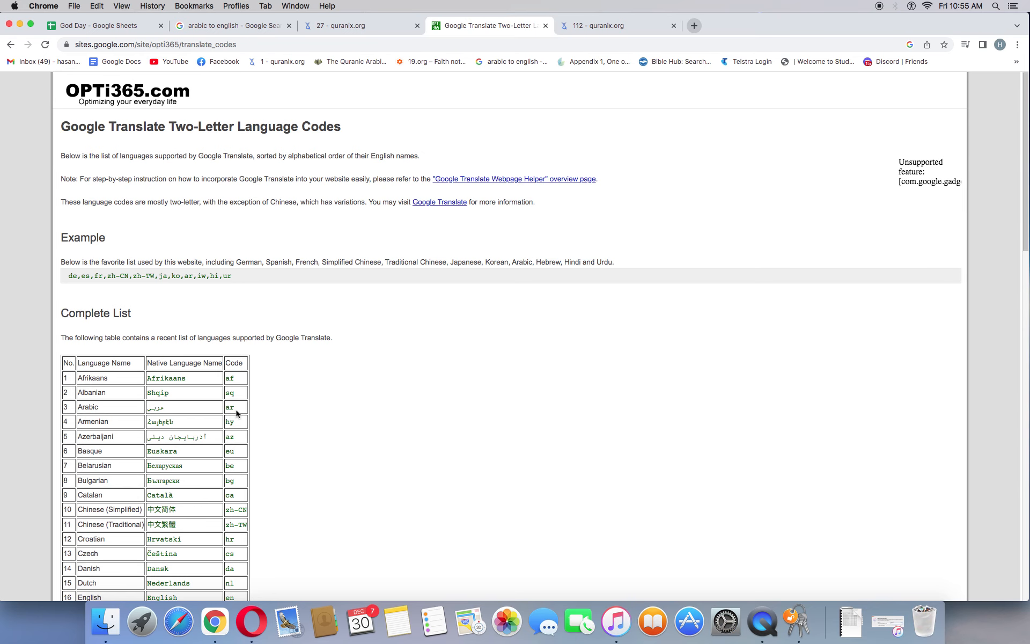
pyautogui.scroll(-3, 252, 419)
pyautogui.scroll(-5, 252, 416)
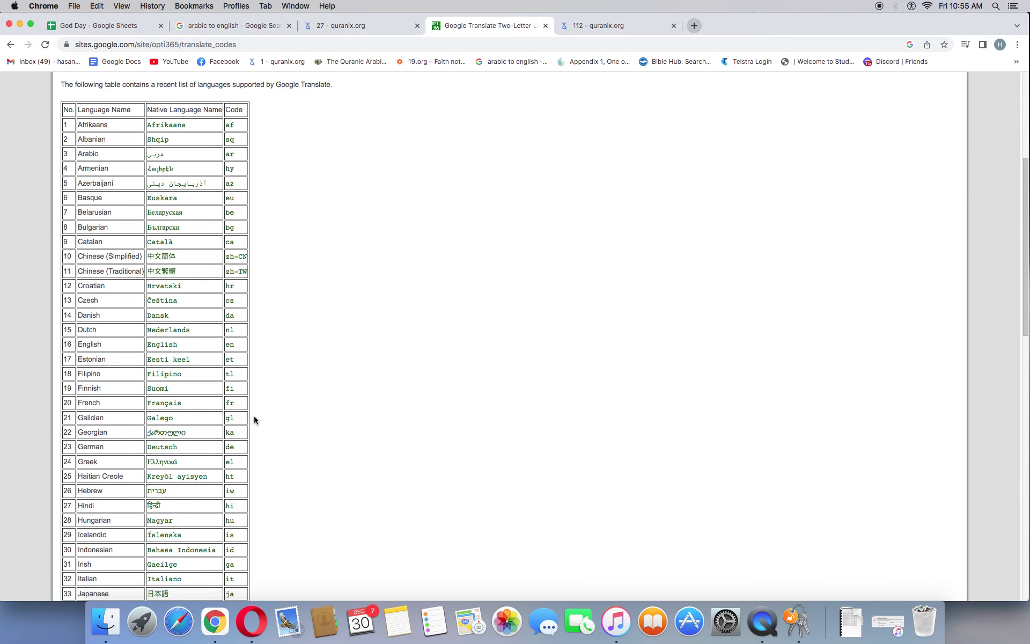
pyautogui.scroll(1, 256, 420)
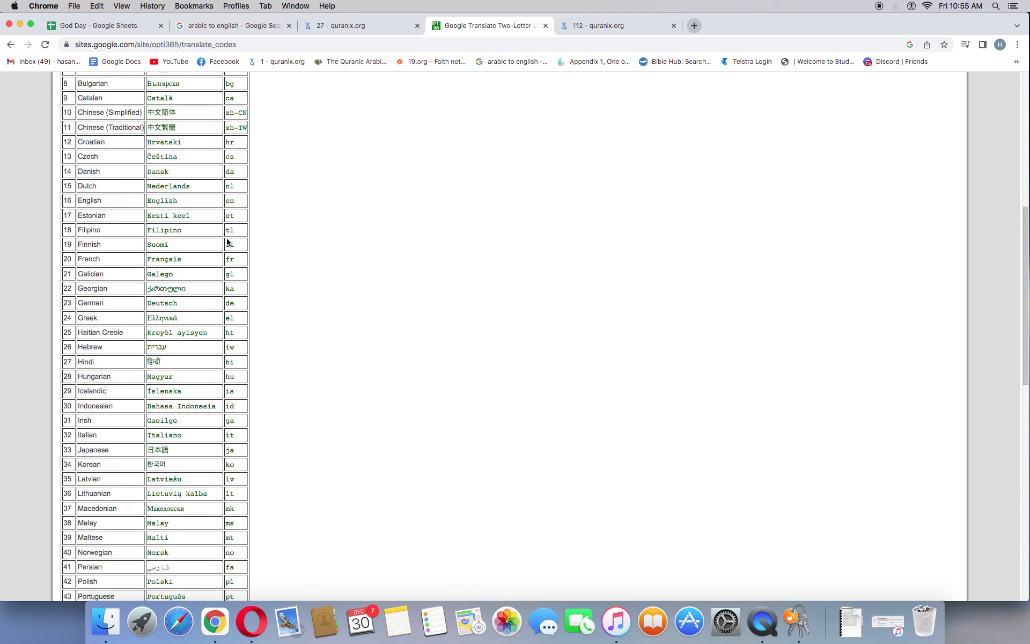
pyautogui.scroll(2, 231, 252)
pyautogui.scroll(5, 229, 254)
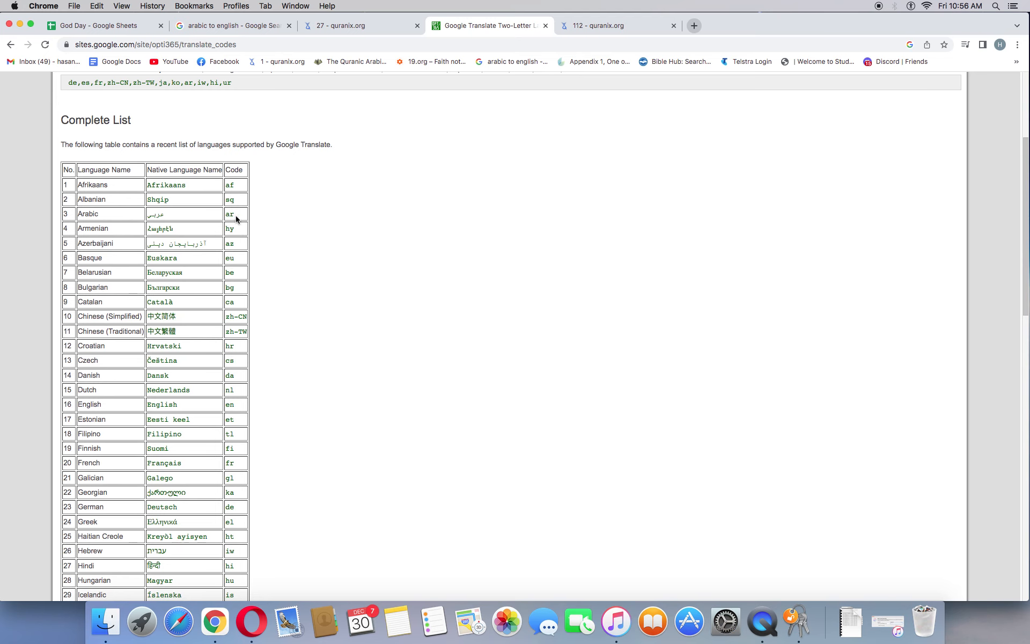
pyautogui.scroll(-10, 267, 439)
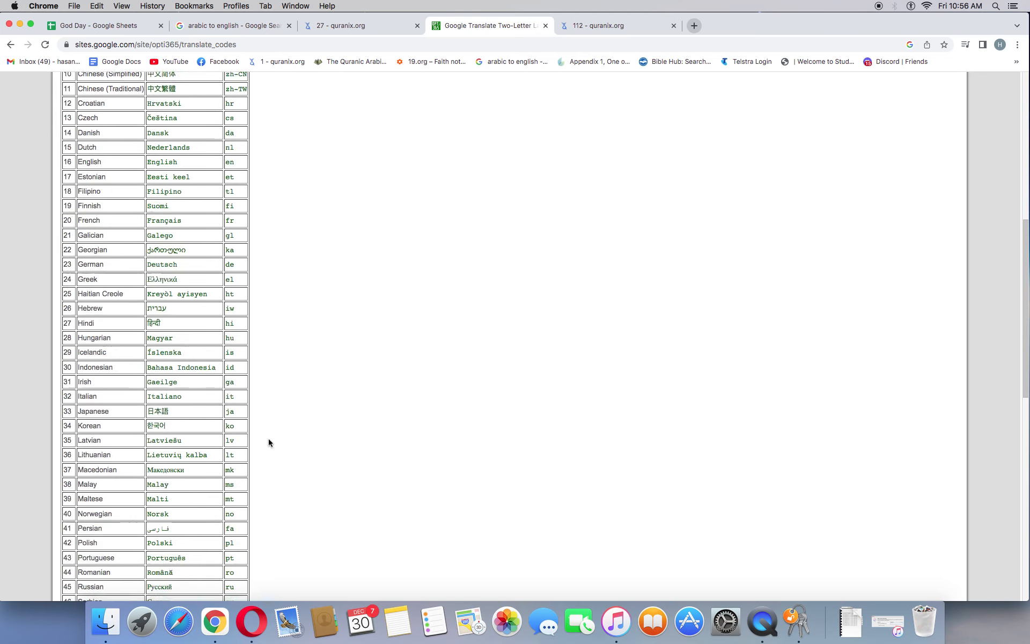
pyautogui.scroll(-3, 268, 442)
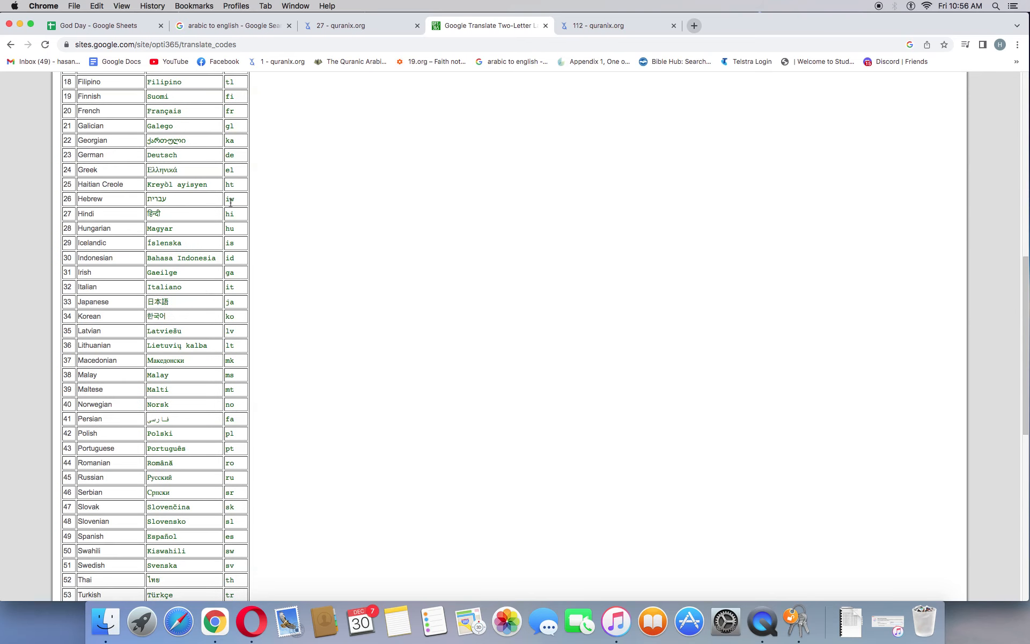
pyautogui.scroll(-3, 147, 404)
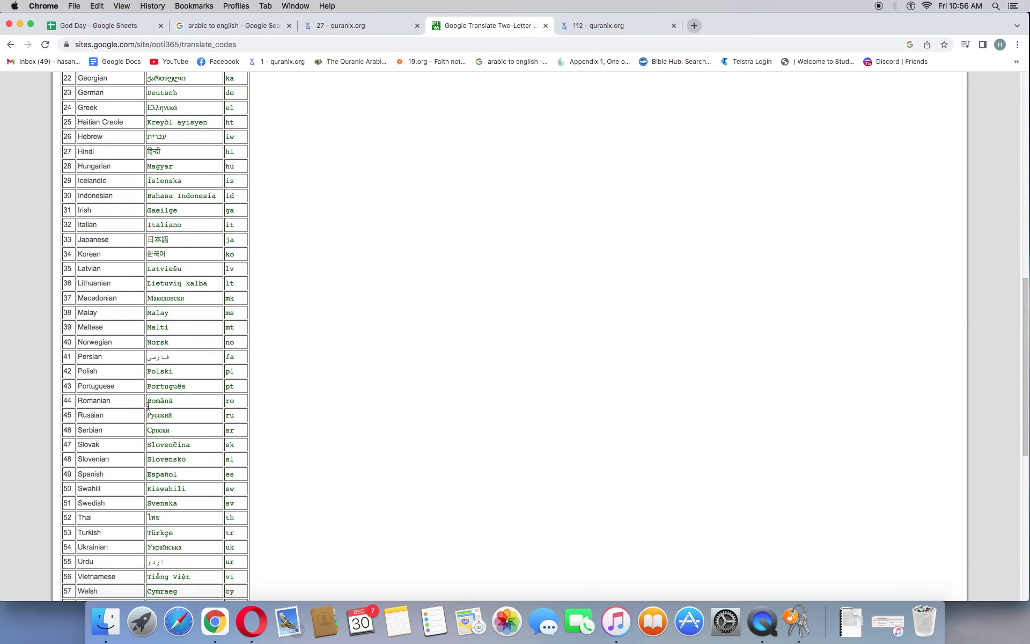
pyautogui.scroll(-5, 221, 375)
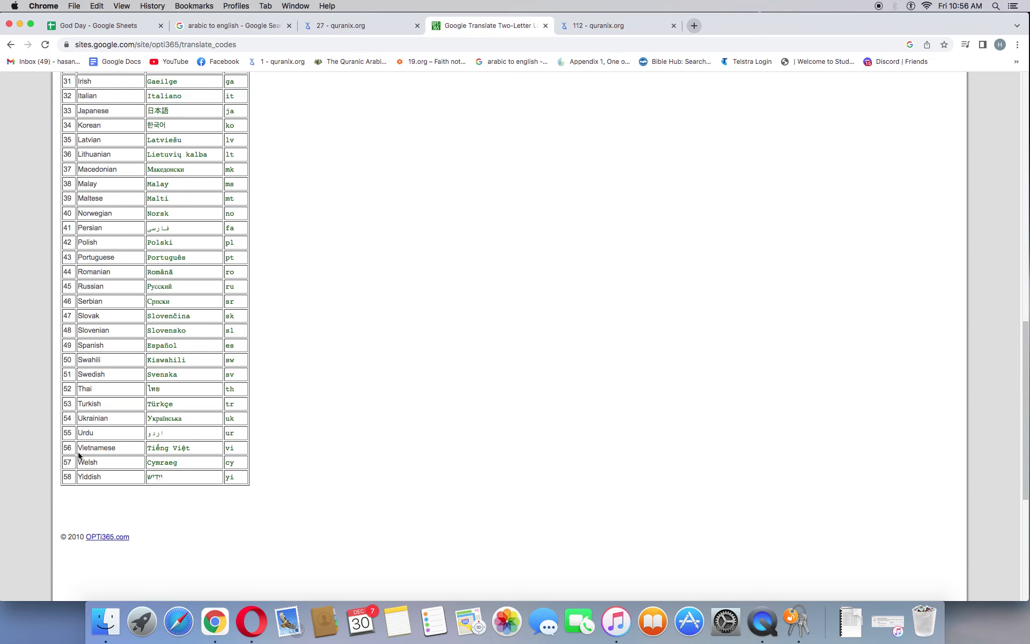
pyautogui.scroll(12, 140, 471)
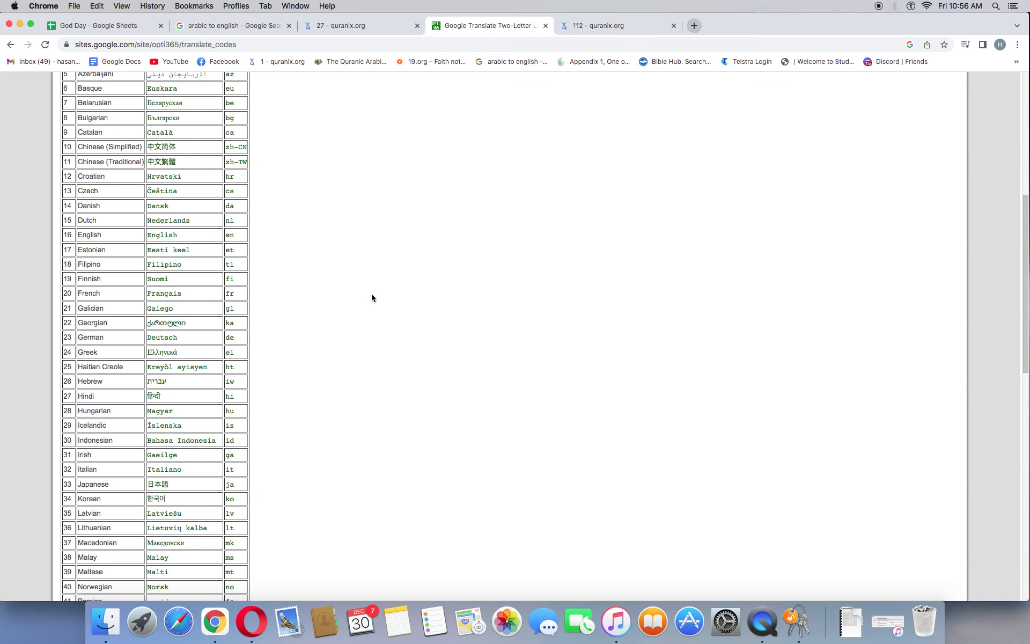
pyautogui.scroll(7, 524, 32)
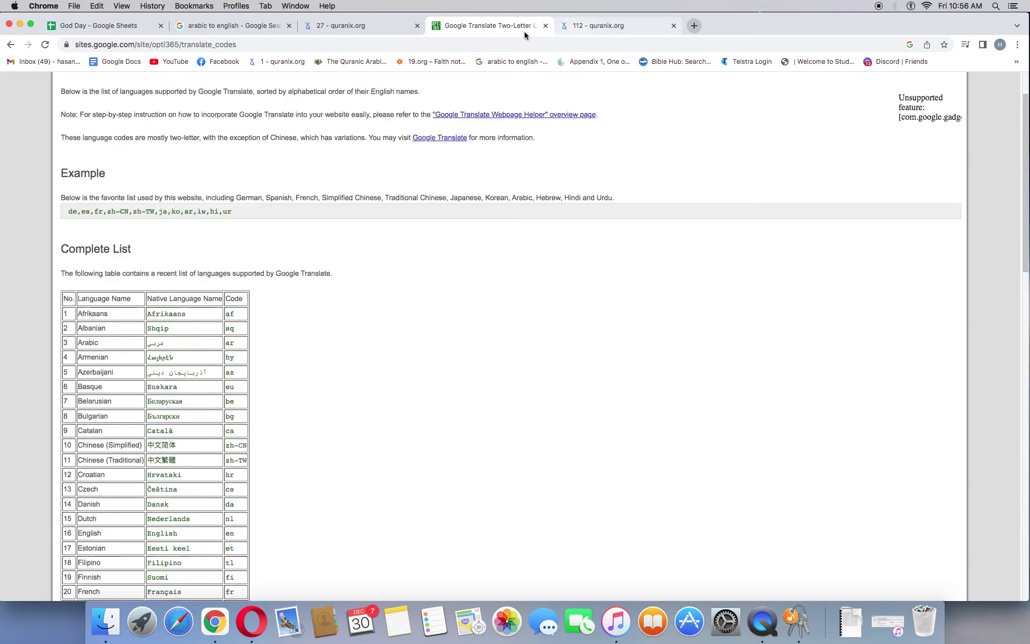
pyautogui.click(353, 32)
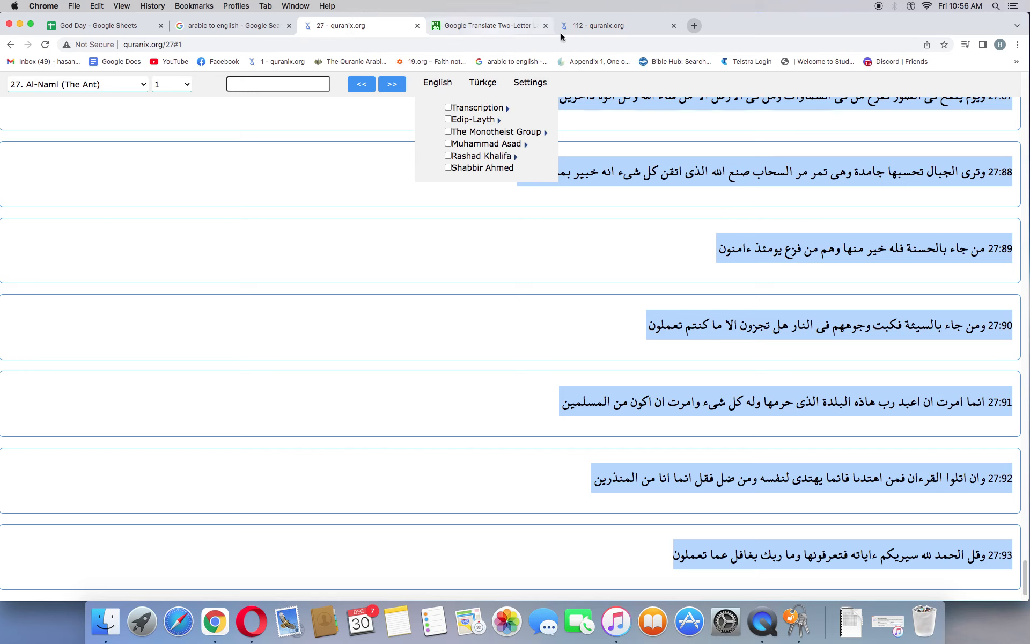
# - In cell D1 of the God Day spreadsheet, enter =GOOGLETRANSLATE(A:A,"ar","en") to translate the Arabic verses into English
pyautogui.click(130, 28)
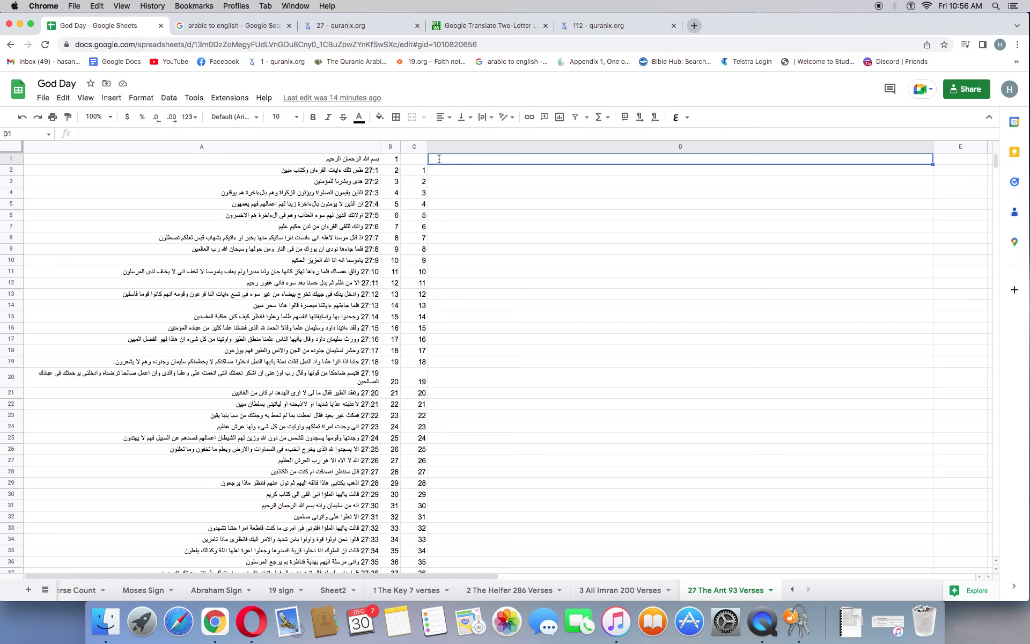
pyautogui.doubleClick(439, 158)
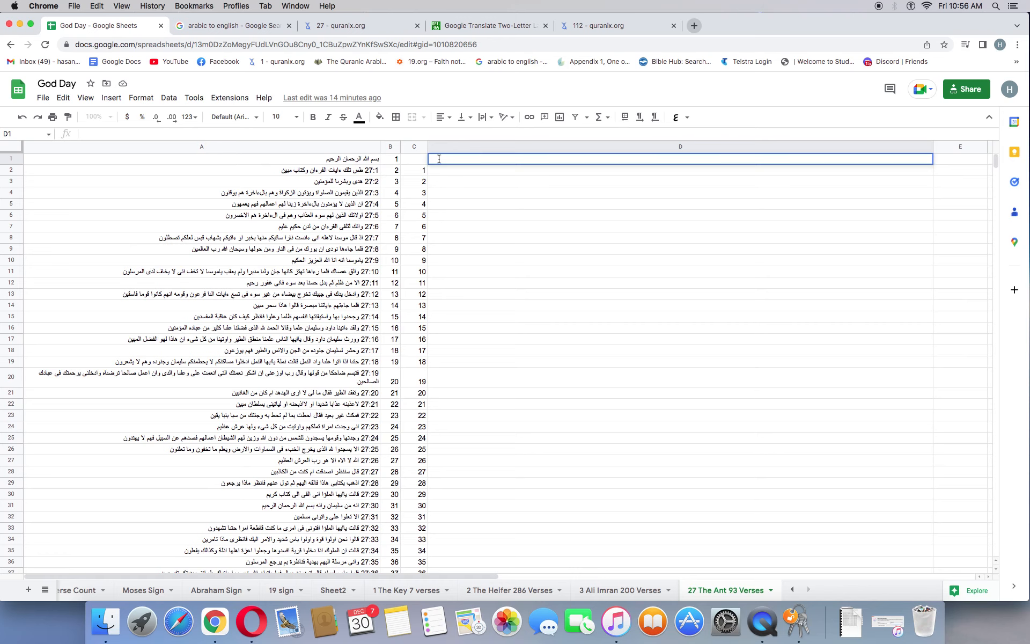
pyautogui.write('=')
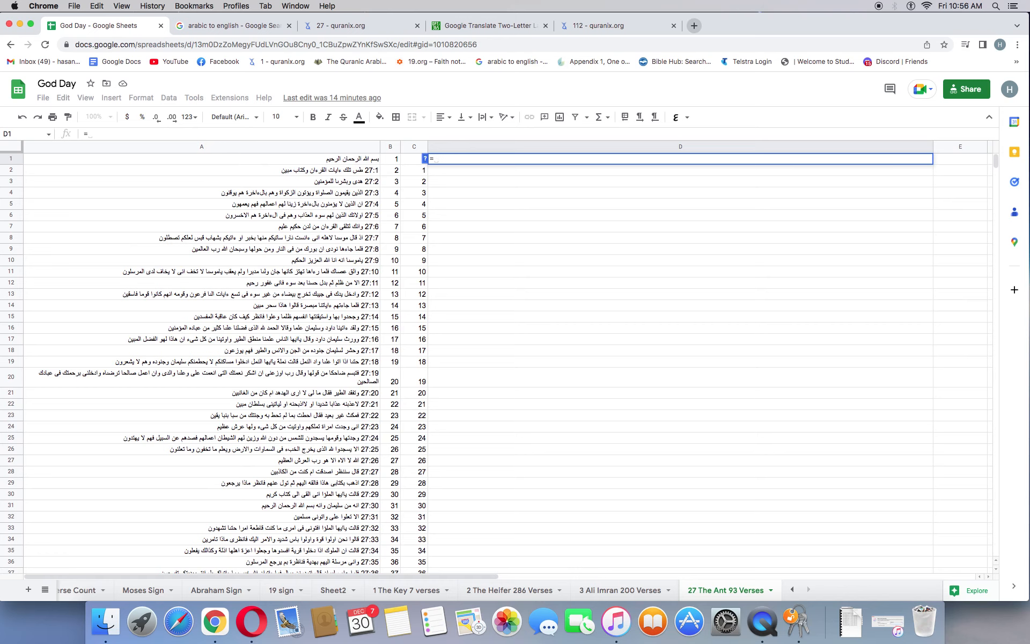
pyautogui.write('google')
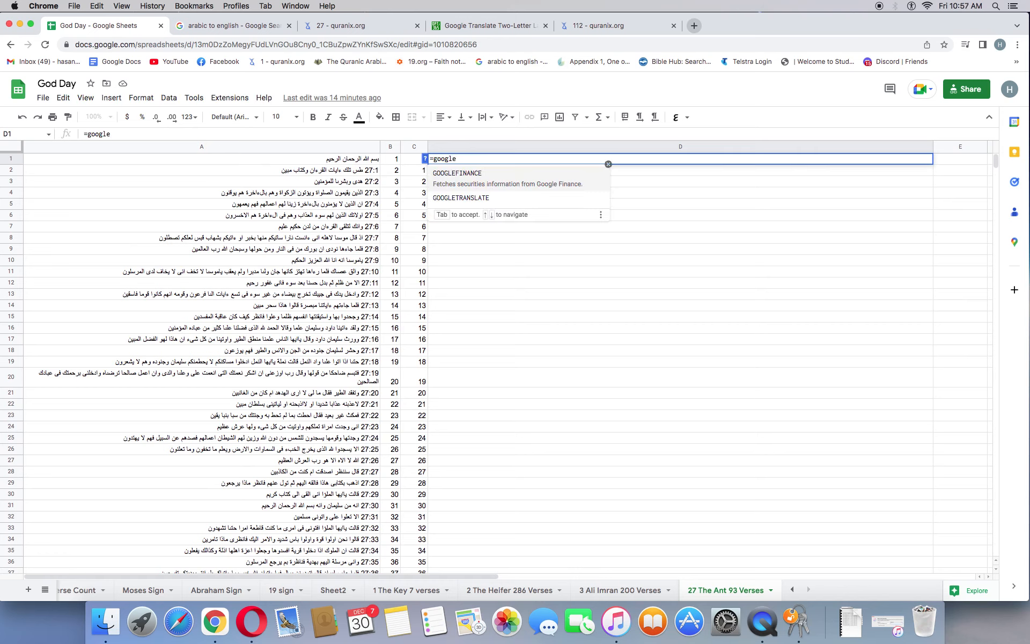
pyautogui.press('Down')
pyautogui.press('Tab')
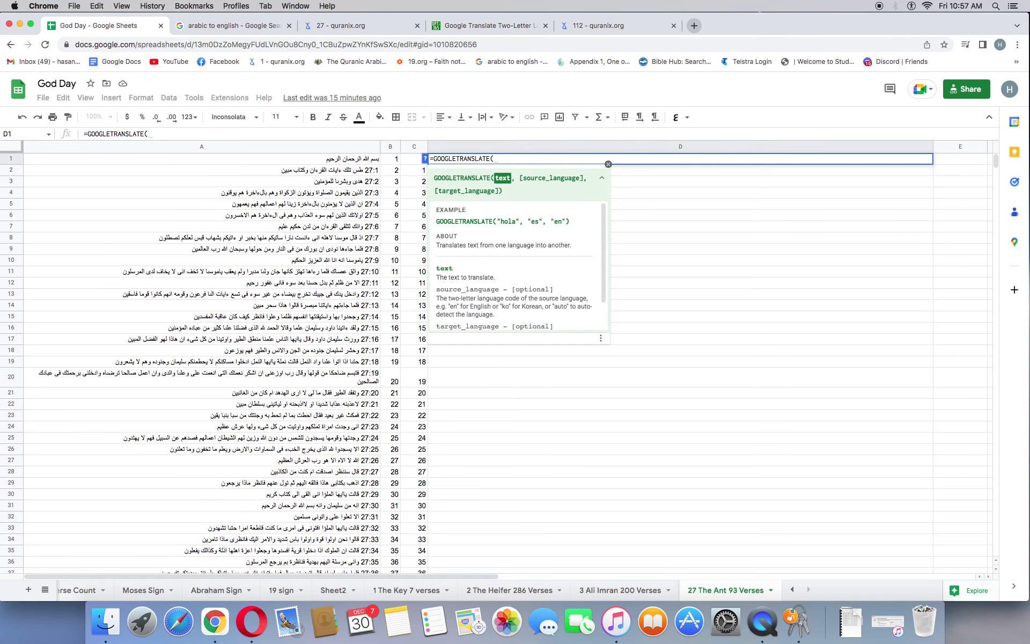
pyautogui.click(237, 148)
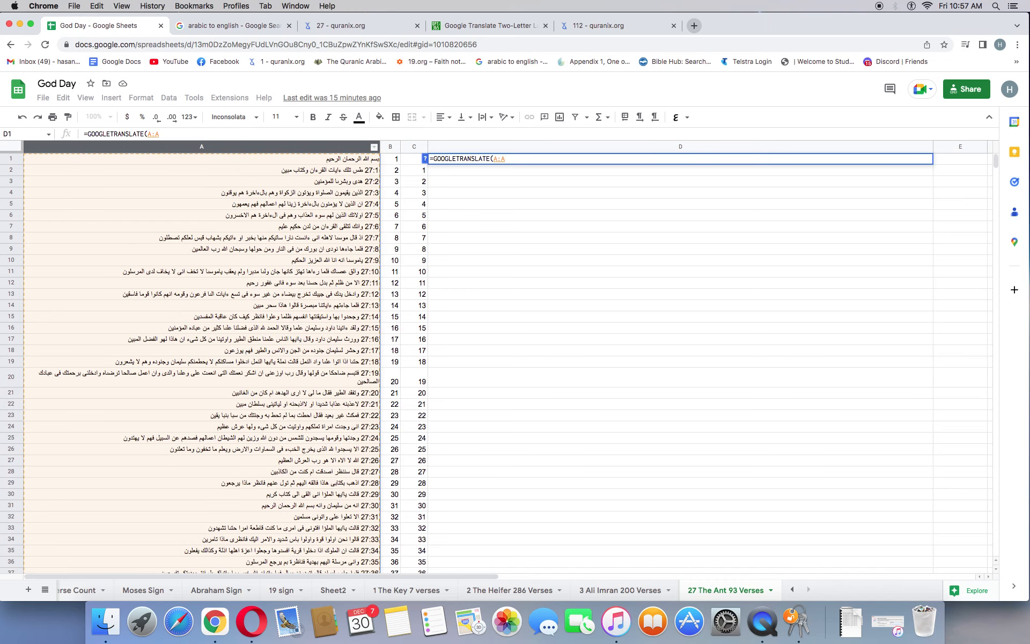
pyautogui.write(',"ar')
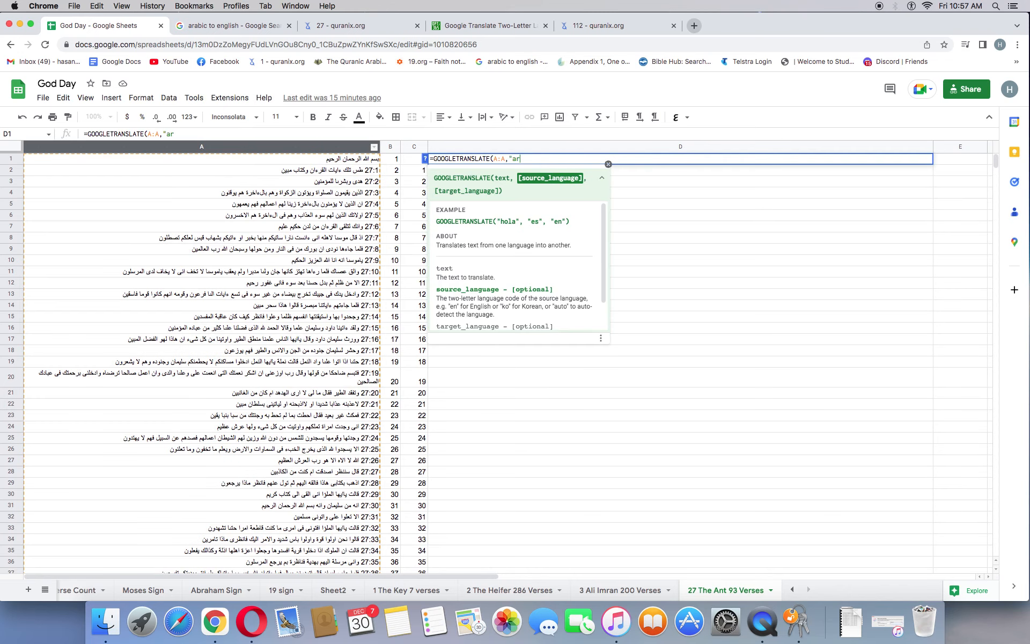
pyautogui.write('",')
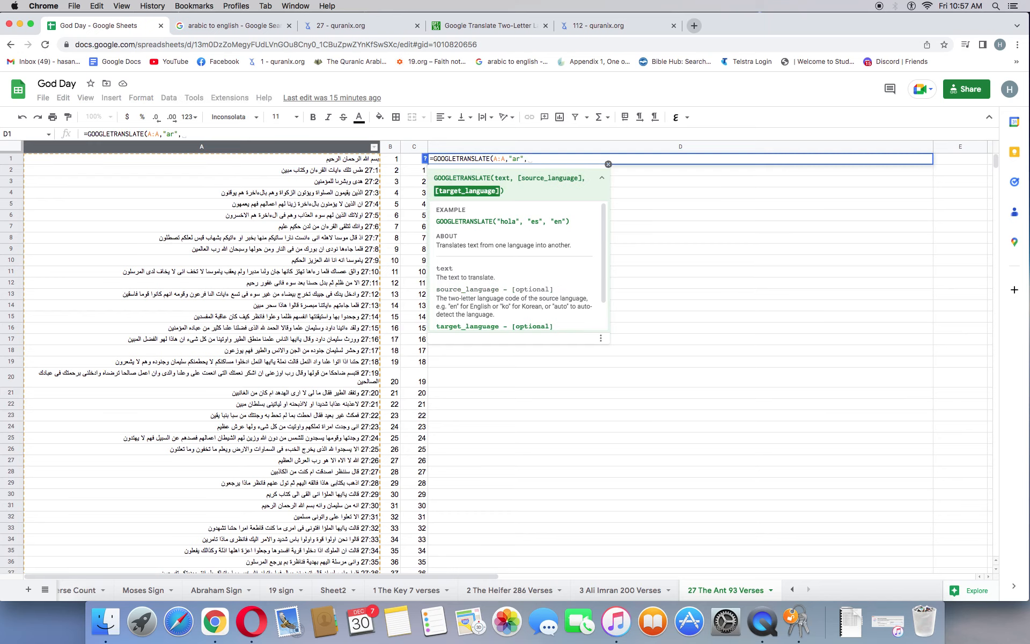
pyautogui.write('"en')
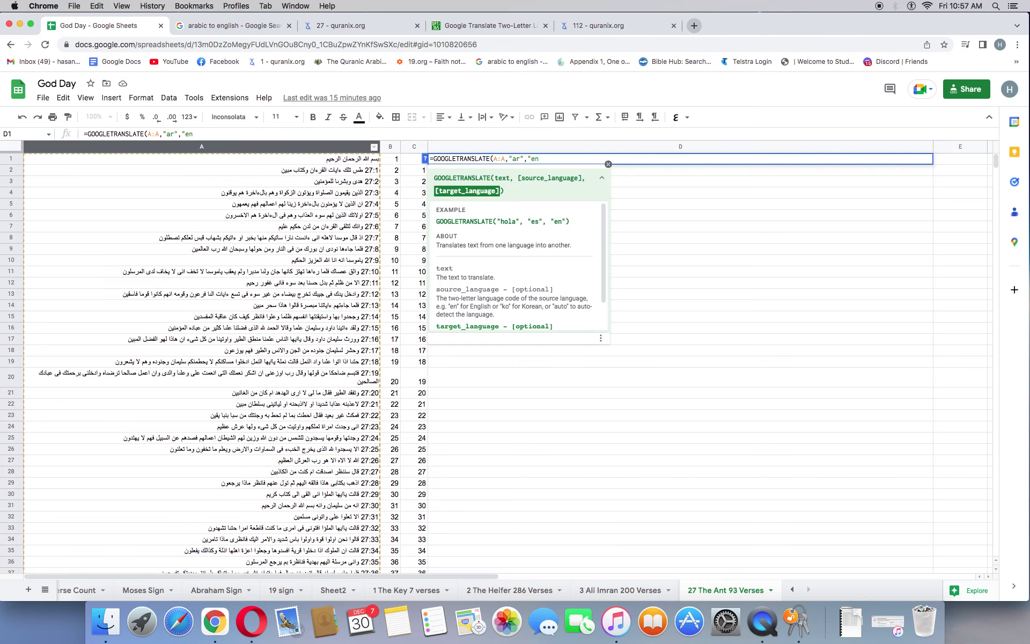
pyautogui.write('")')
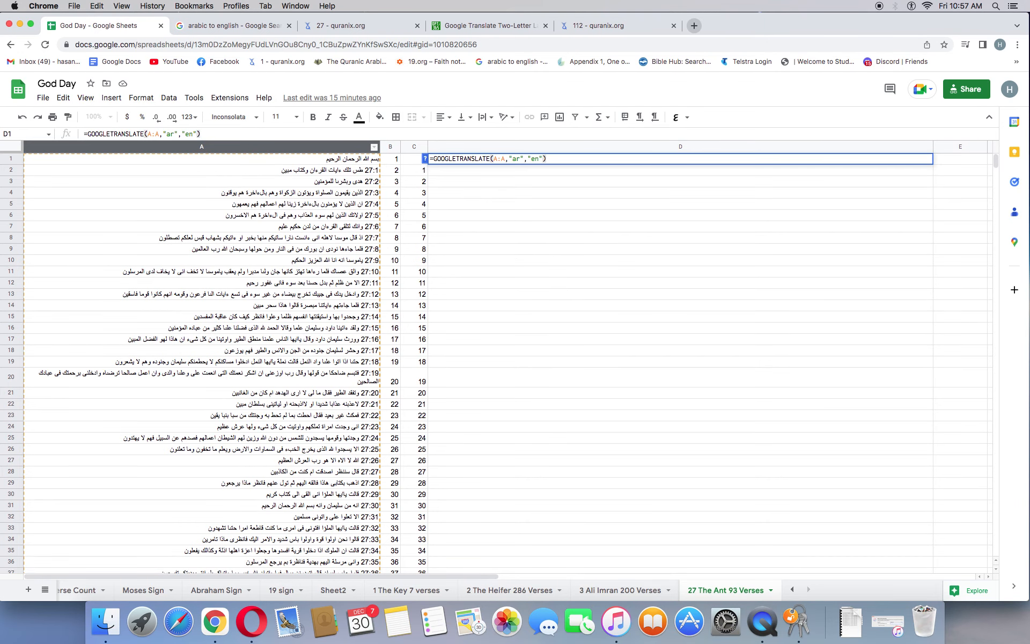
pyautogui.press('Return')
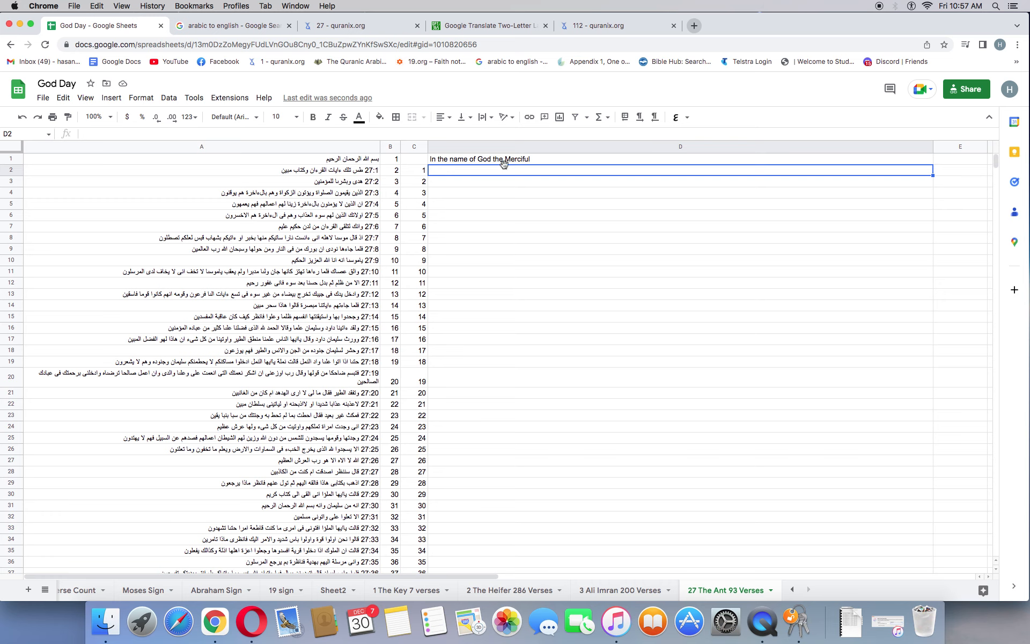
# - Fill the translation formula from D1 down column D to row 94
pyautogui.click(552, 161)
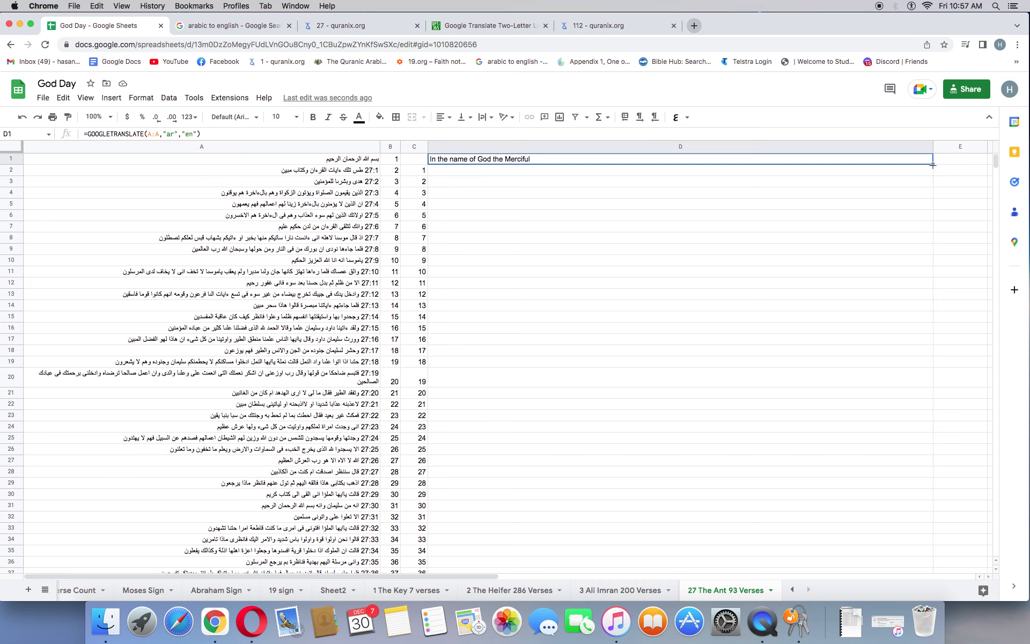
pyautogui.moveTo(933, 164); pyautogui.dragTo(880, 287)
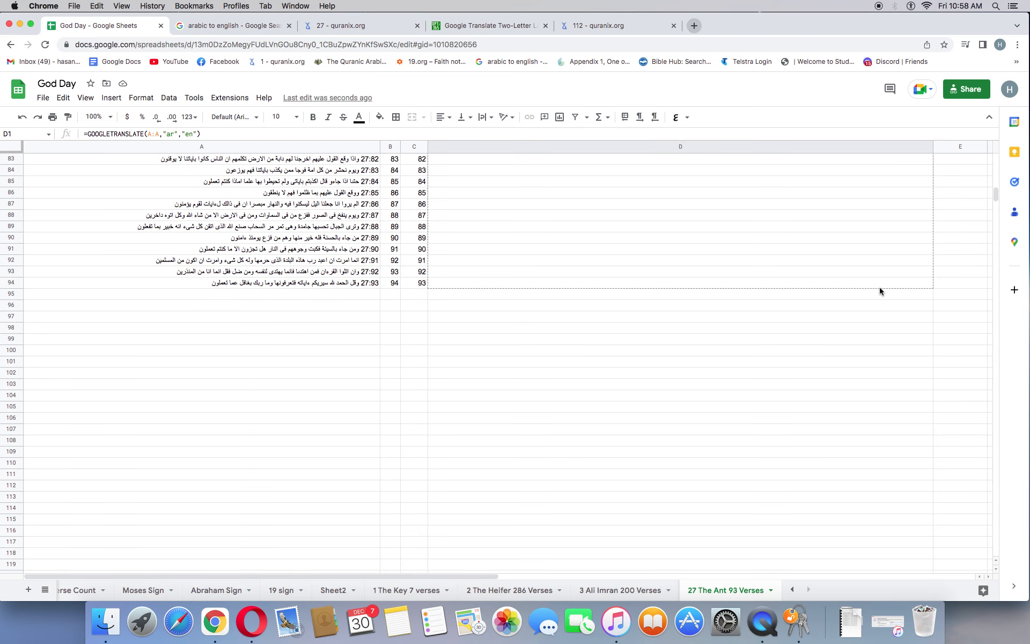
pyautogui.moveTo(880, 288); pyautogui.dragTo(880, 289)
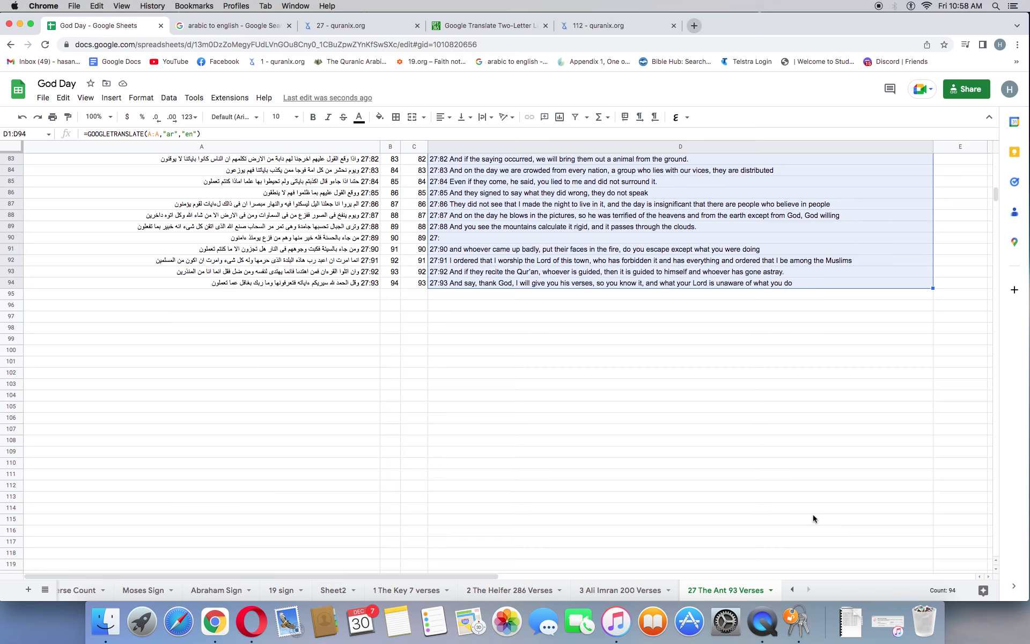
# - Examine the English translations in column D against the Arabic verses from the first row to the last
pyautogui.scroll(1, 813, 516)
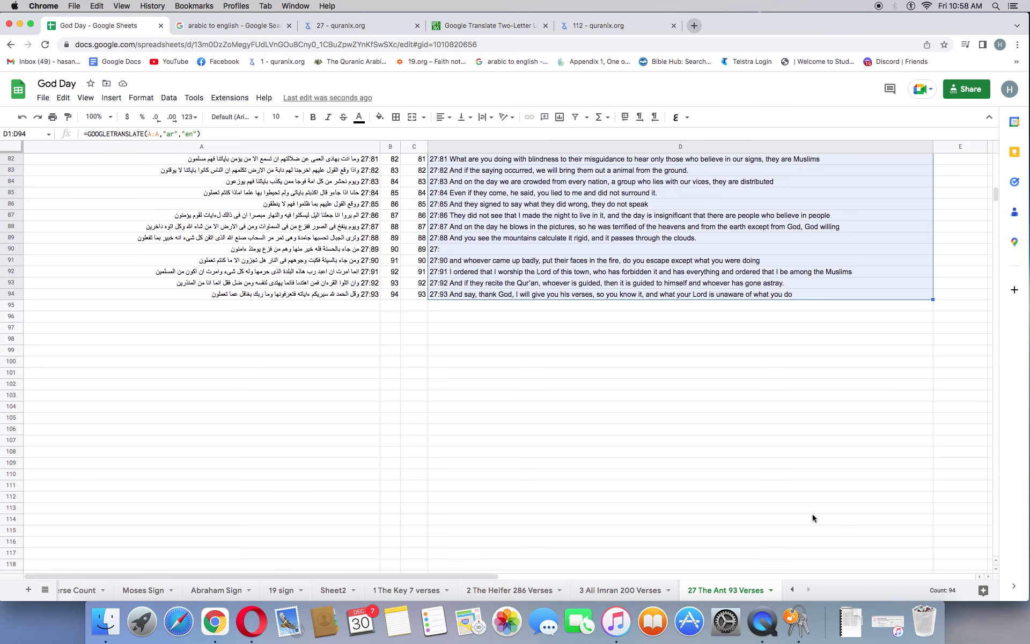
pyautogui.scroll(1, 812, 518)
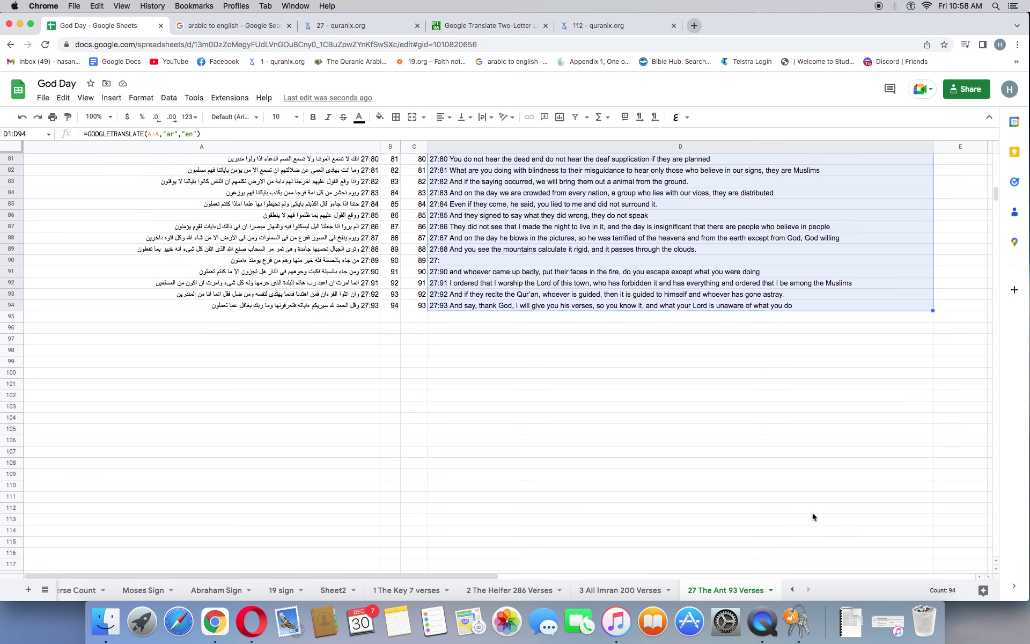
pyautogui.scroll(20, 812, 517)
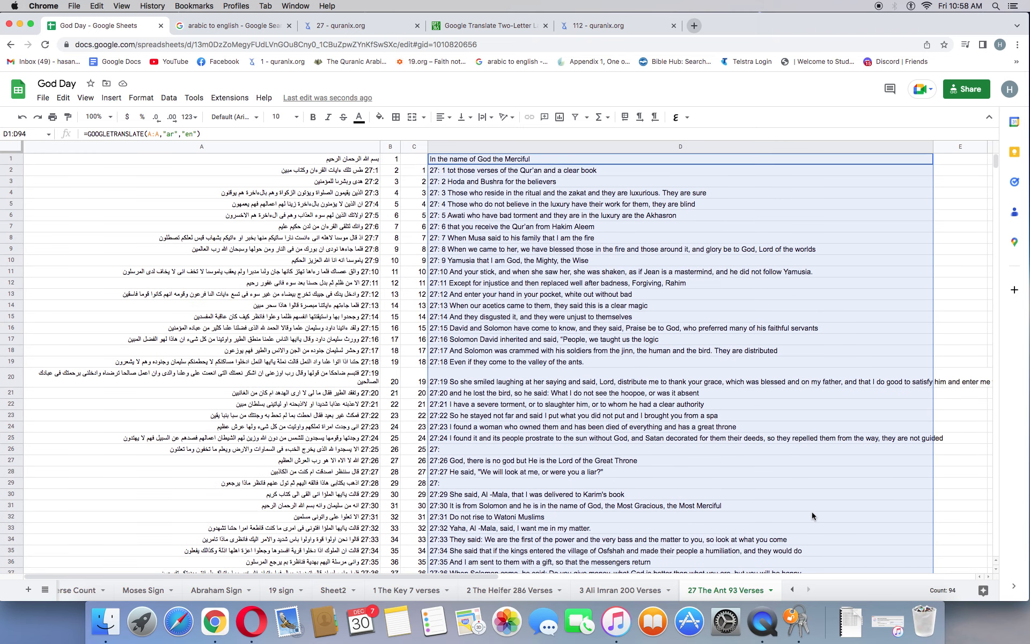
pyautogui.scroll(-8, 812, 516)
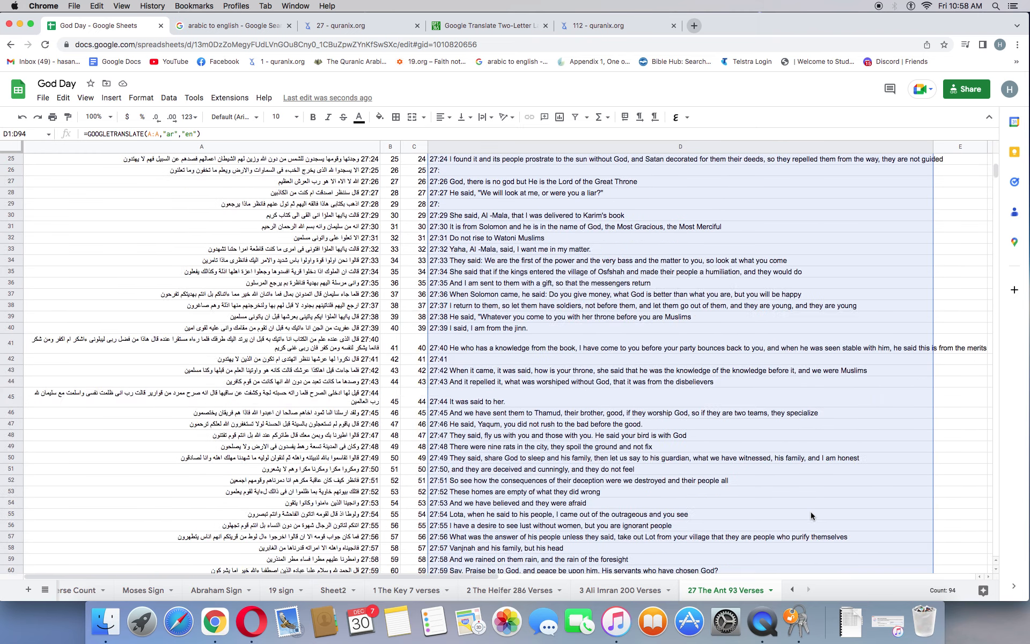
pyautogui.scroll(-13, 812, 516)
pyautogui.scroll(-5, 809, 511)
pyautogui.scroll(3, 809, 511)
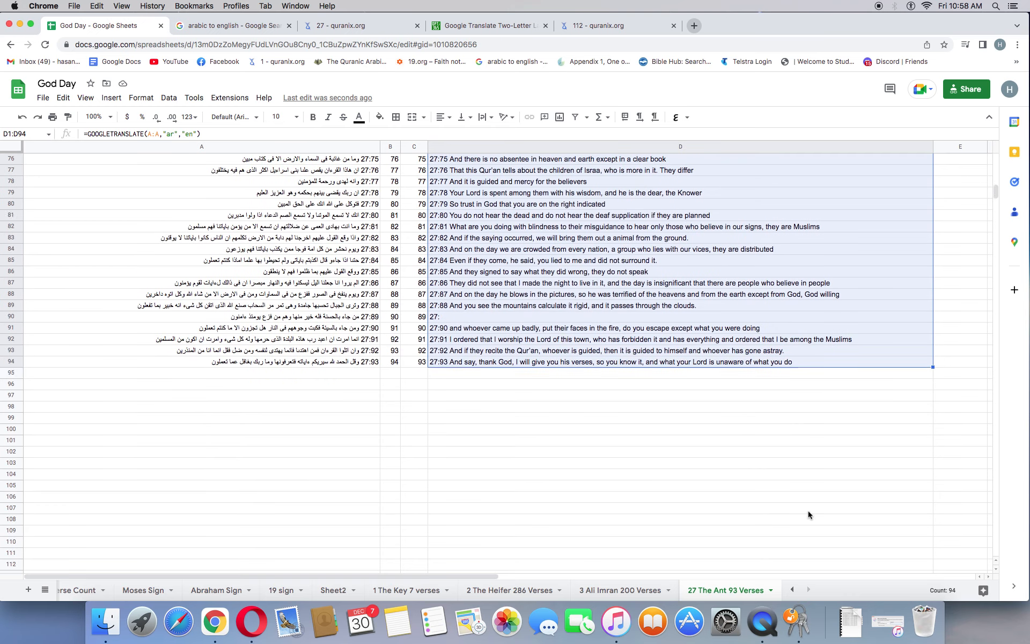
pyautogui.scroll(20, 808, 515)
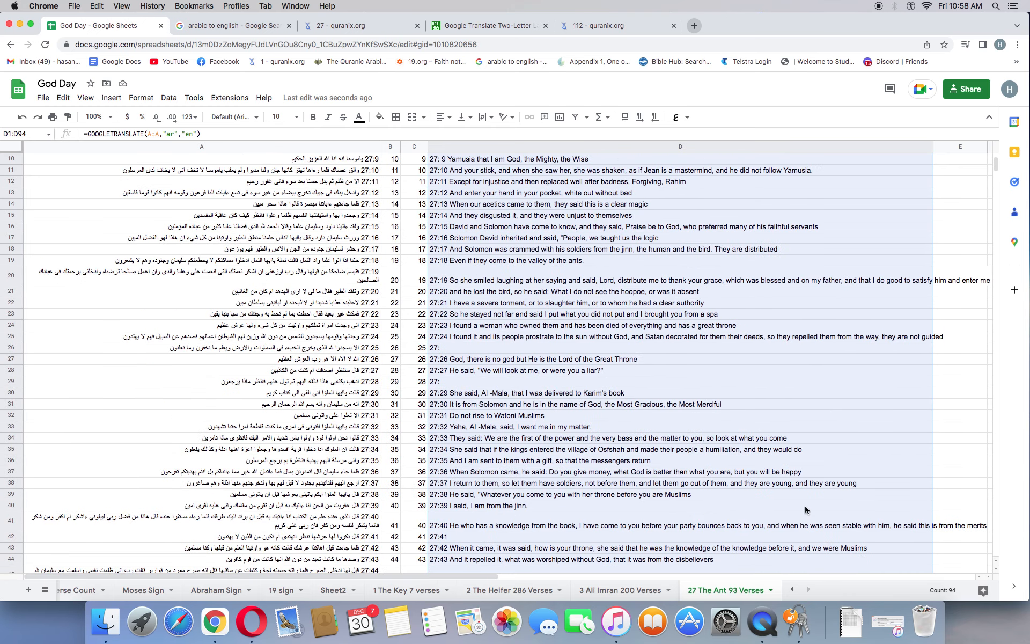
# - Wrap the text in the translated cells D1:D94 and check the translations down the column
pyautogui.scroll(3, 805, 509)
pyautogui.click(141, 97)
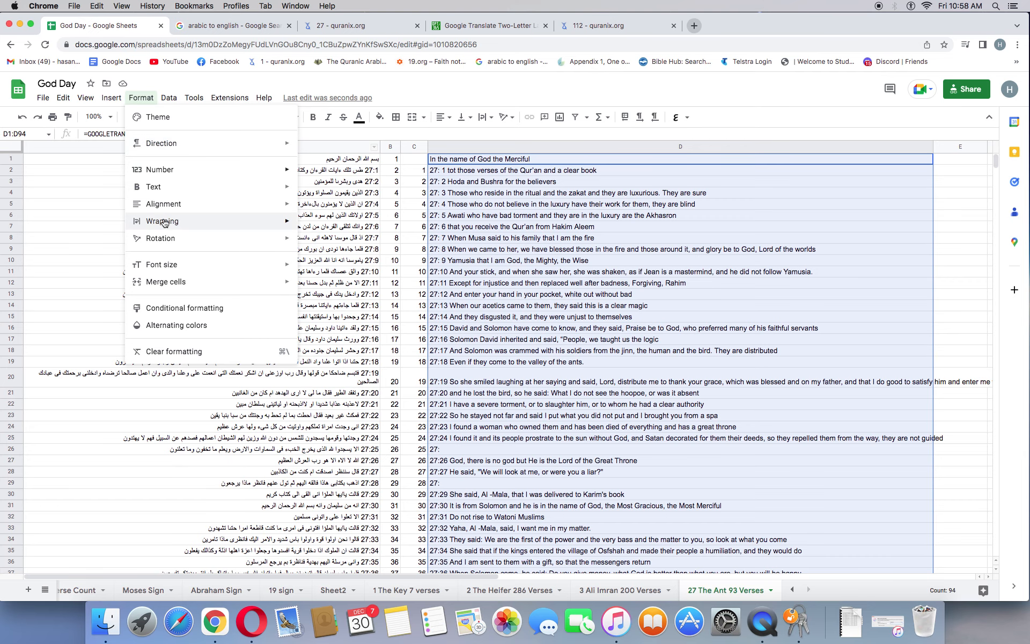
pyautogui.moveTo(279, 221)
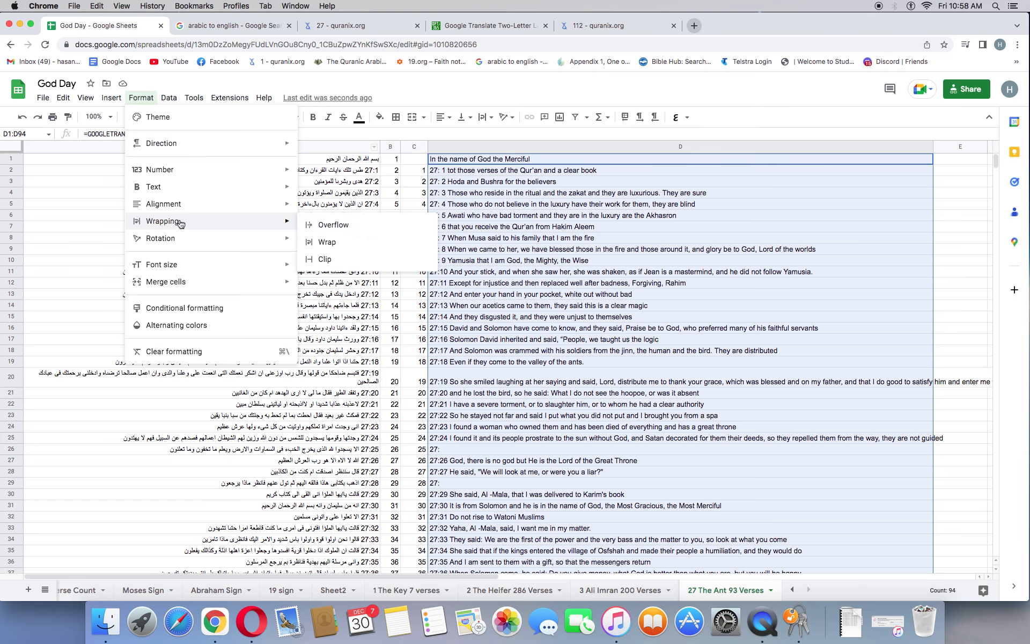
pyautogui.click(327, 242)
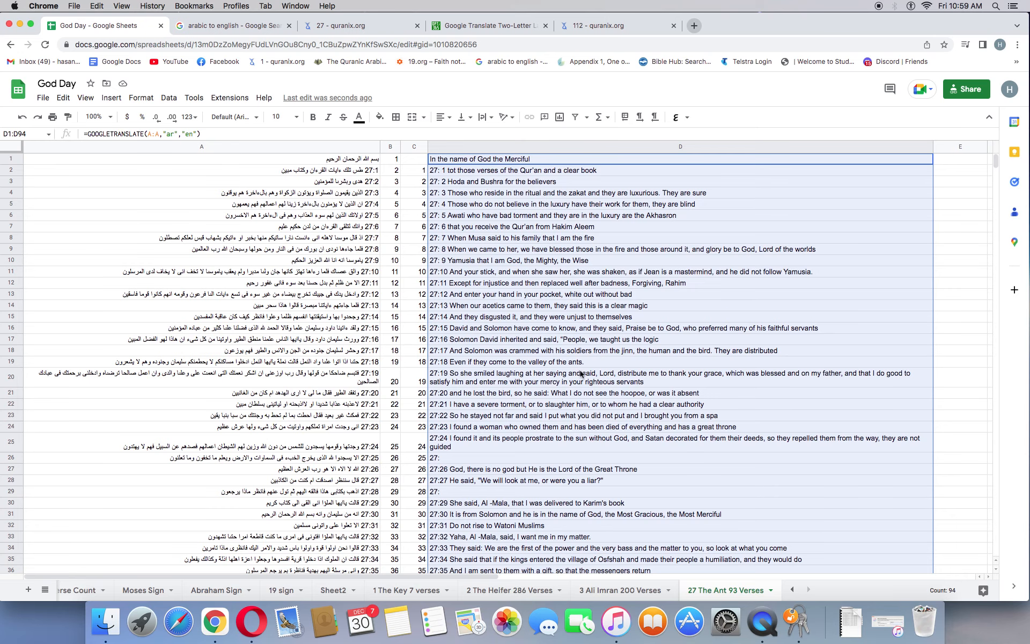
pyautogui.scroll(-1, 580, 374)
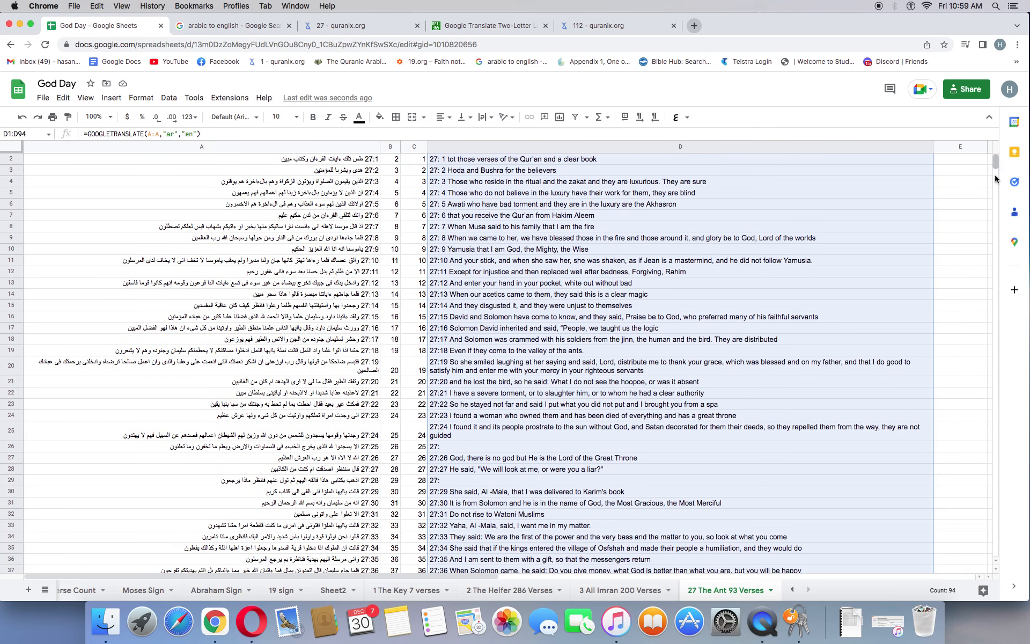
pyautogui.scroll(-12, 744, 365)
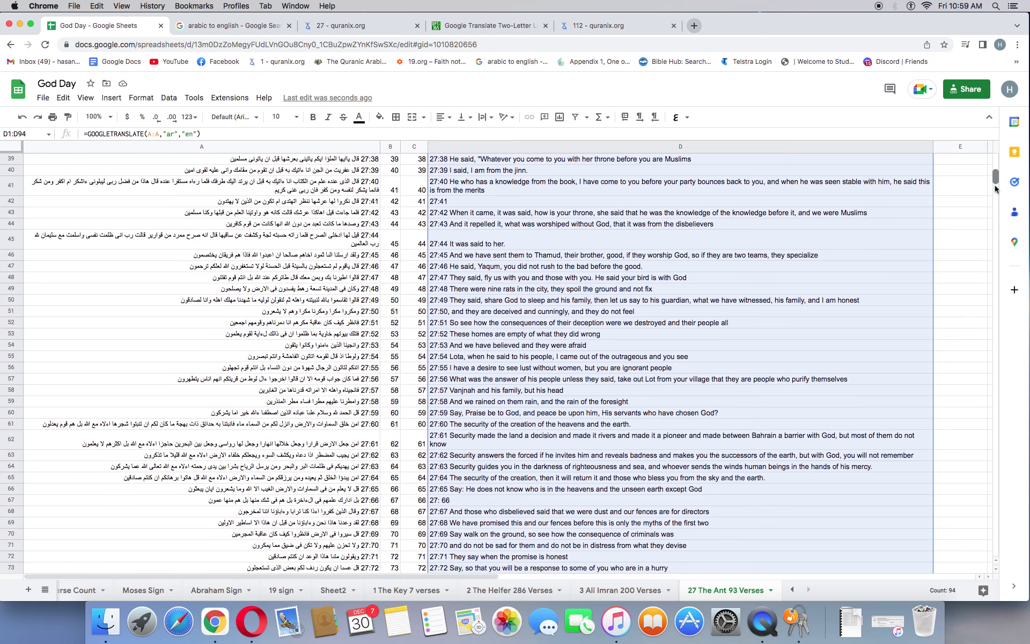
pyautogui.scroll(-5, 994, 193)
pyautogui.scroll(-10, 992, 207)
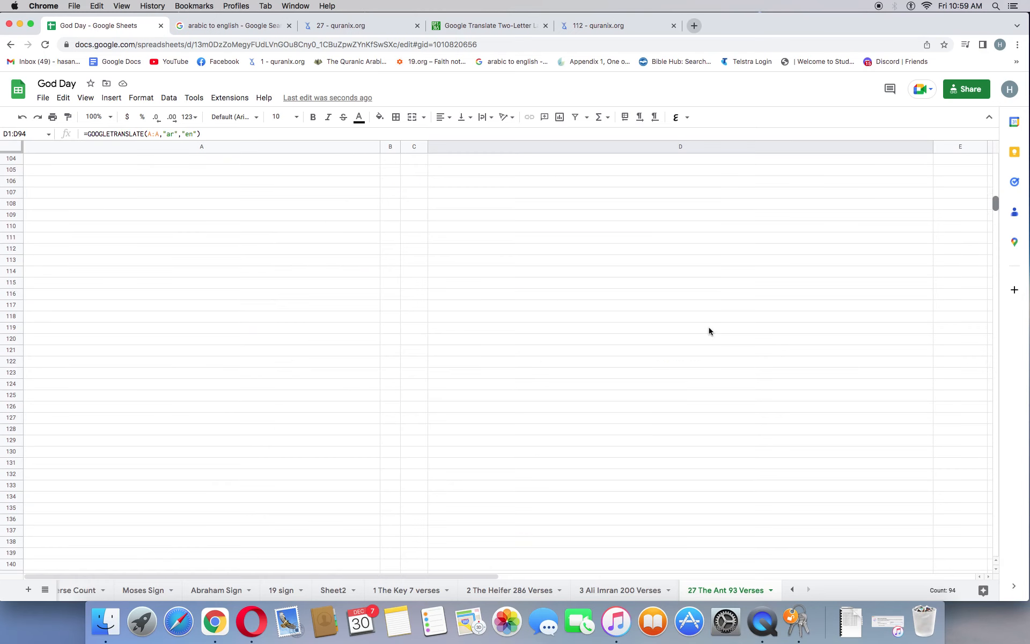